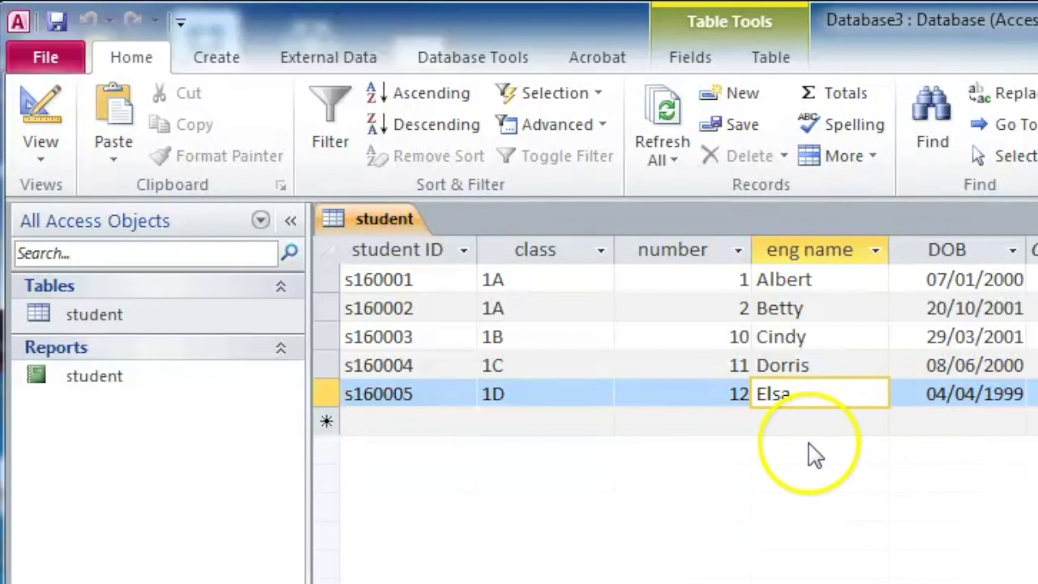
Step: Replace the last student's number 12 with 99 in the datasheet
left_click(713, 394)
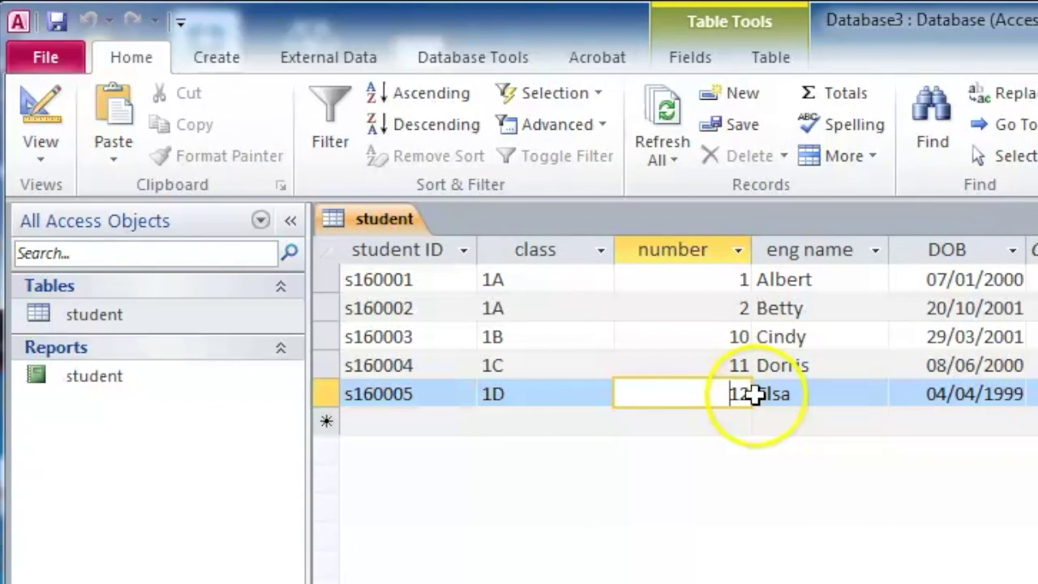
left_click_drag(722, 395, 760, 394)
type("99")
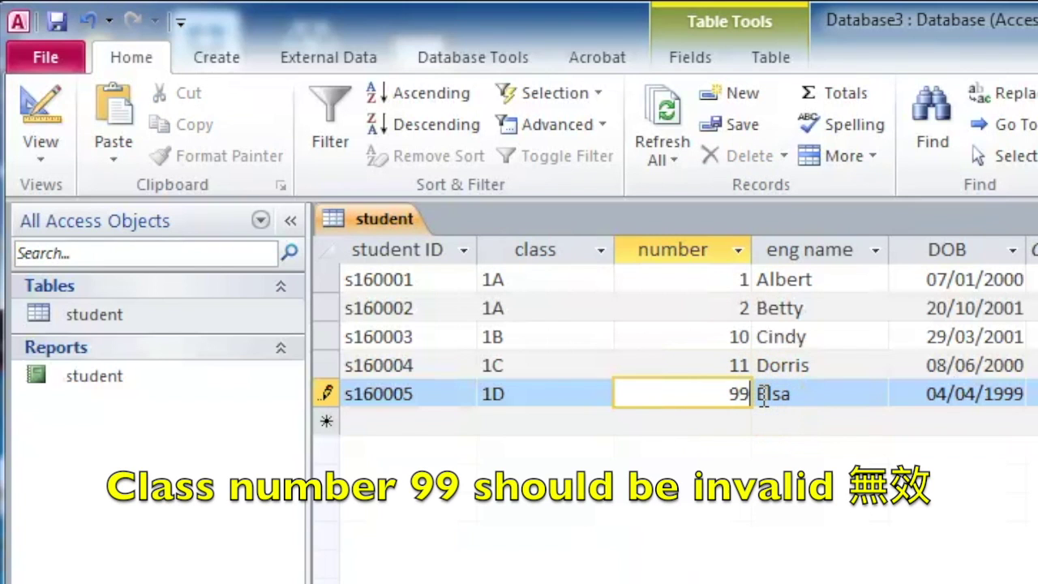
left_click(823, 391)
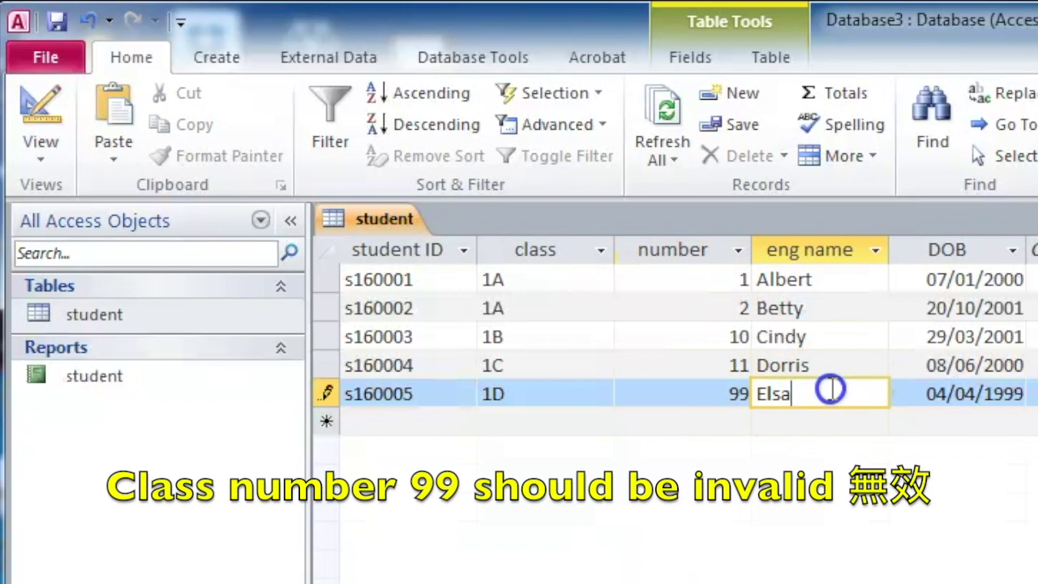
Step: Overwrite the 99 with 20 and move on to the name cell
double_click(728, 389)
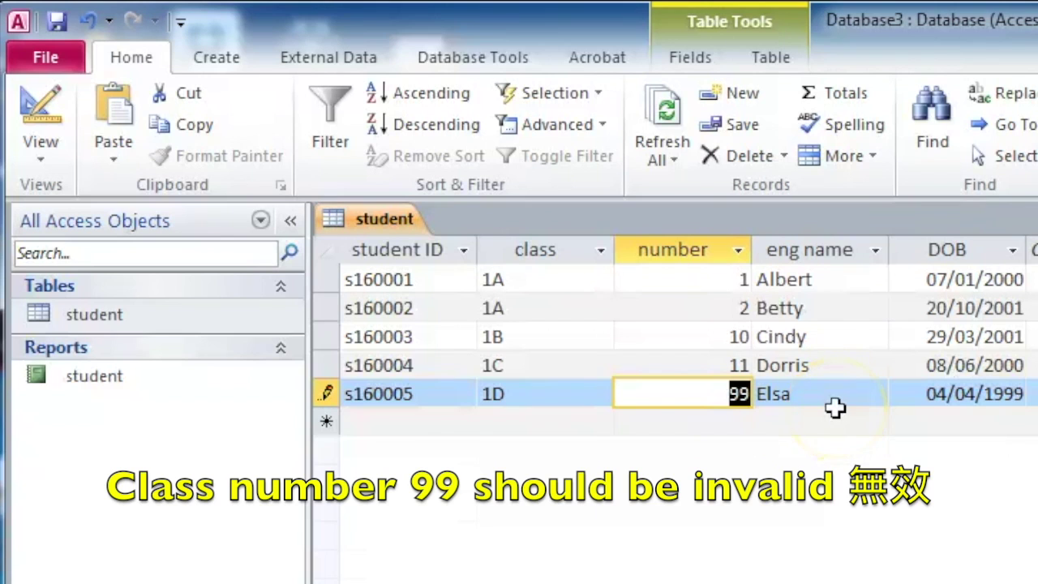
double_click(738, 396)
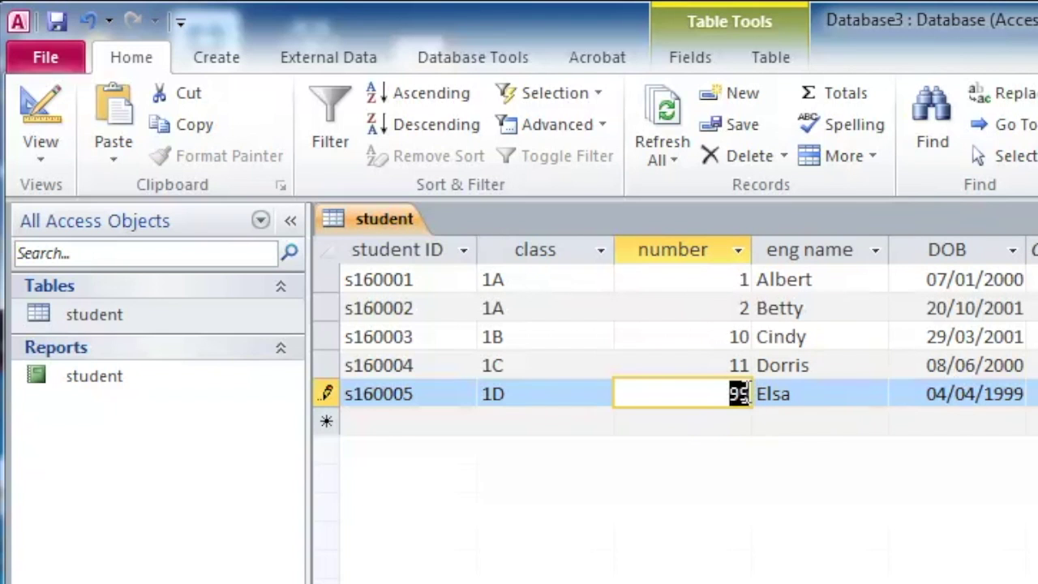
type("20")
left_click(845, 389)
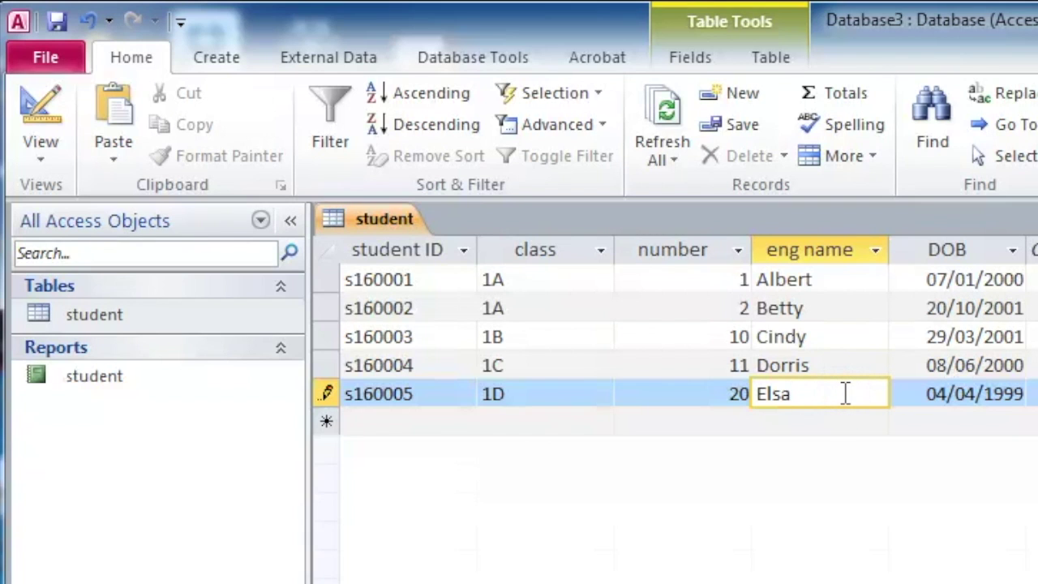
left_click(822, 394)
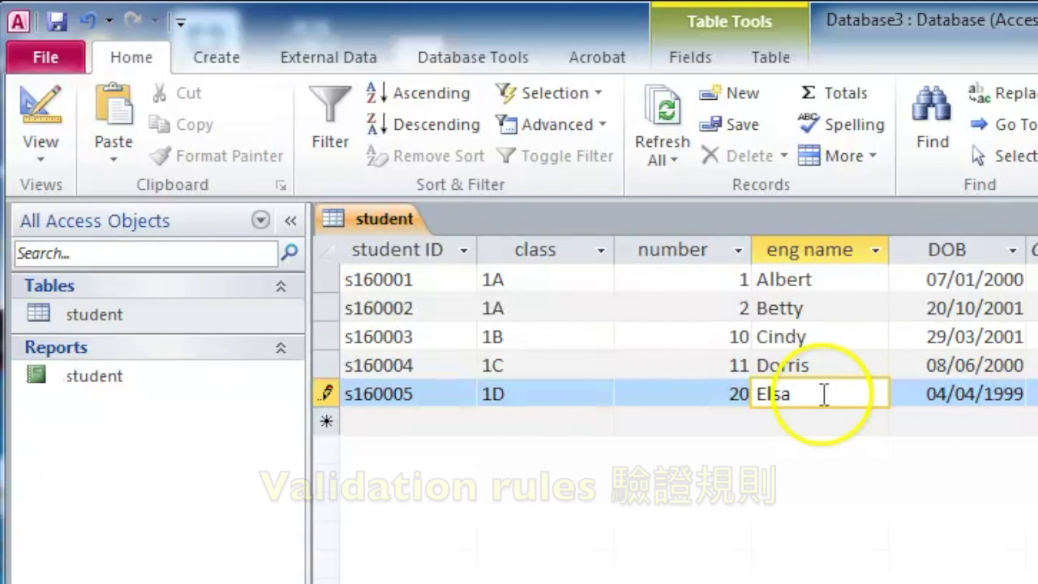
left_click(849, 397)
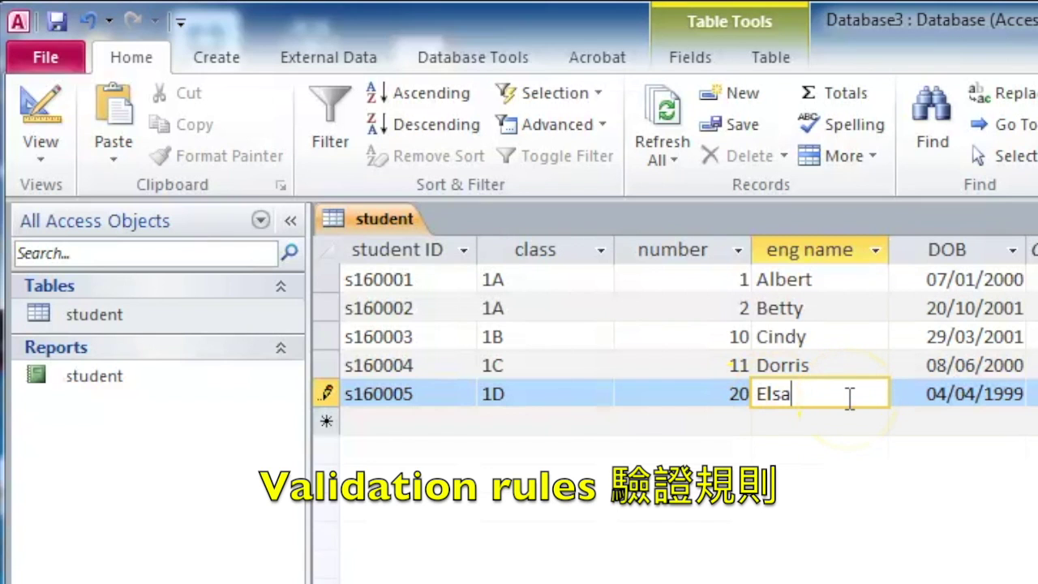
left_click(715, 395)
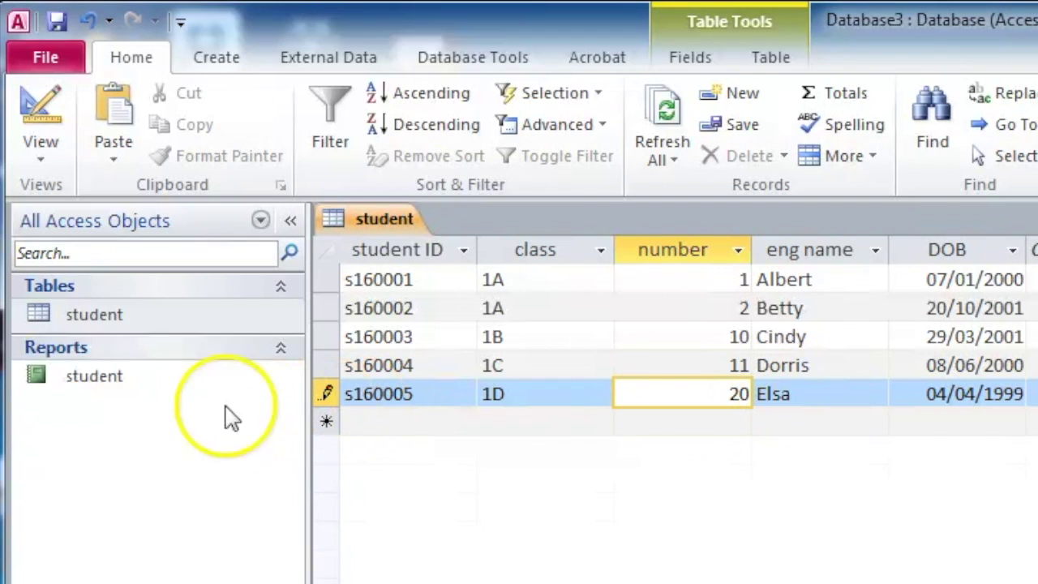
Step: Switch the student table to Design view and select the number field's Validation Rule box
left_click(40, 154)
left_click(146, 405)
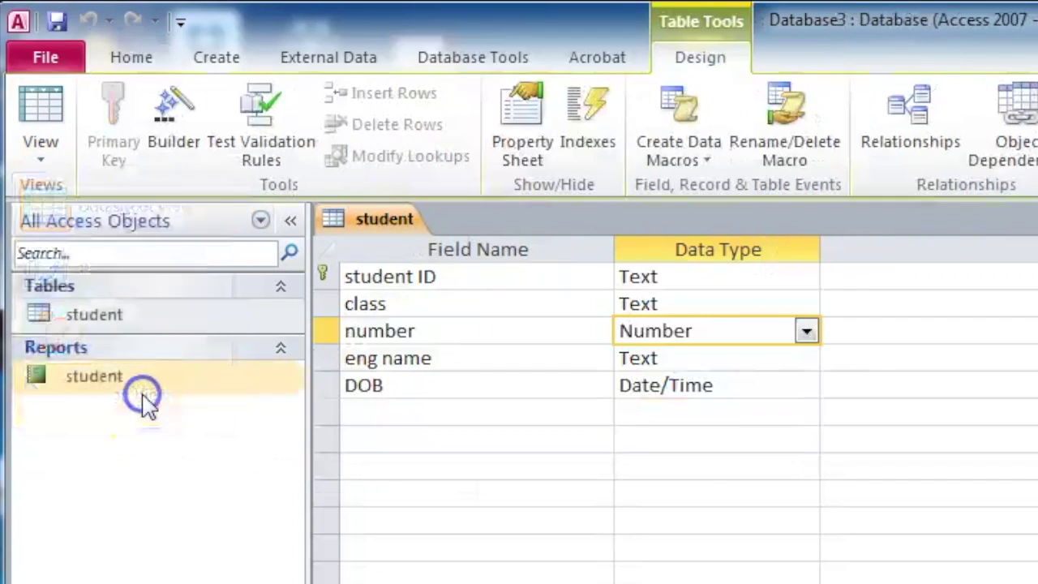
left_click(726, 331)
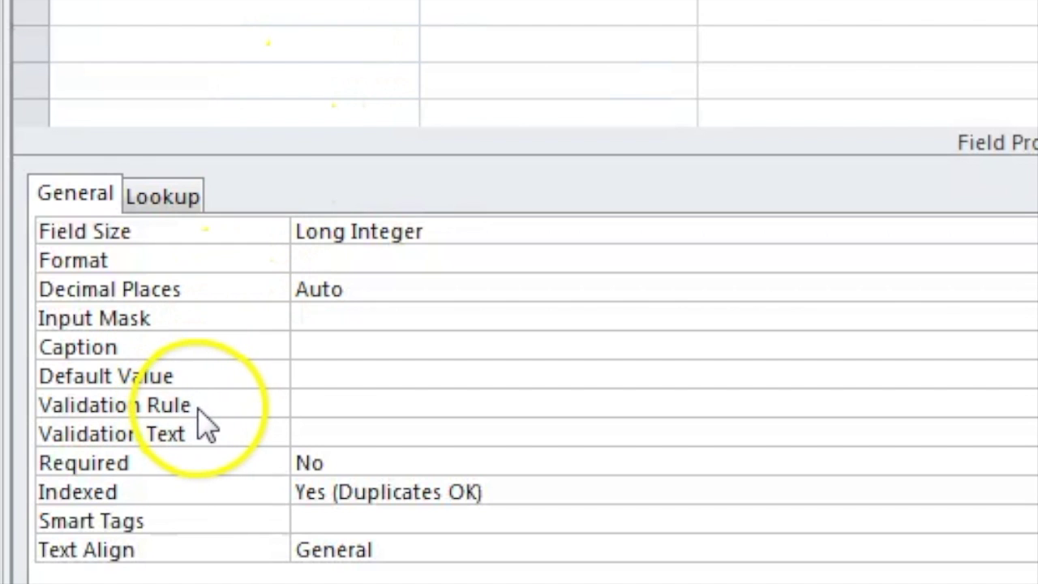
left_click(315, 401)
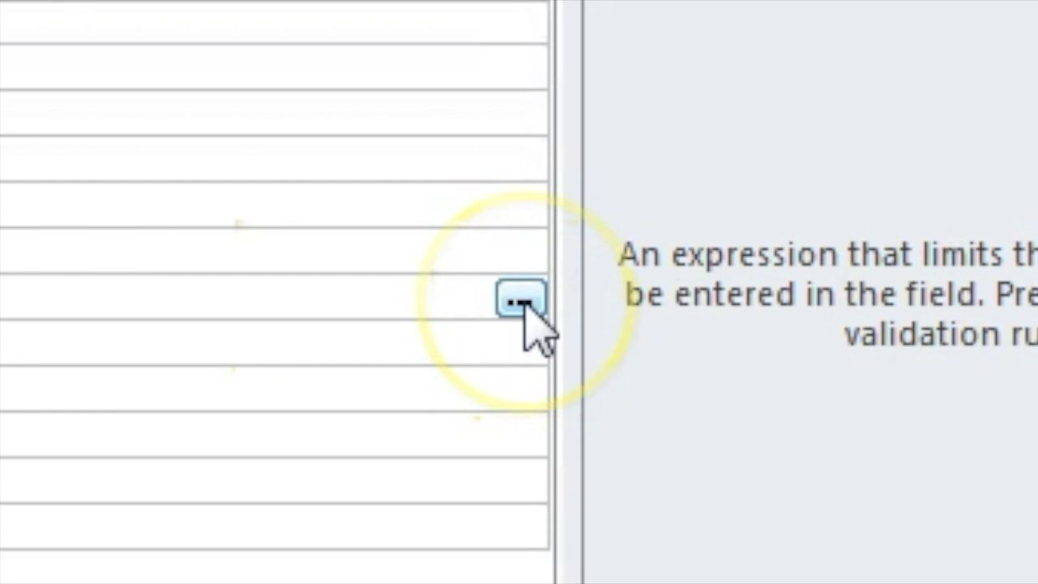
Step: Build the expression [number]<=40 in Expression Builder as the number field's validation rule
left_click(521, 301)
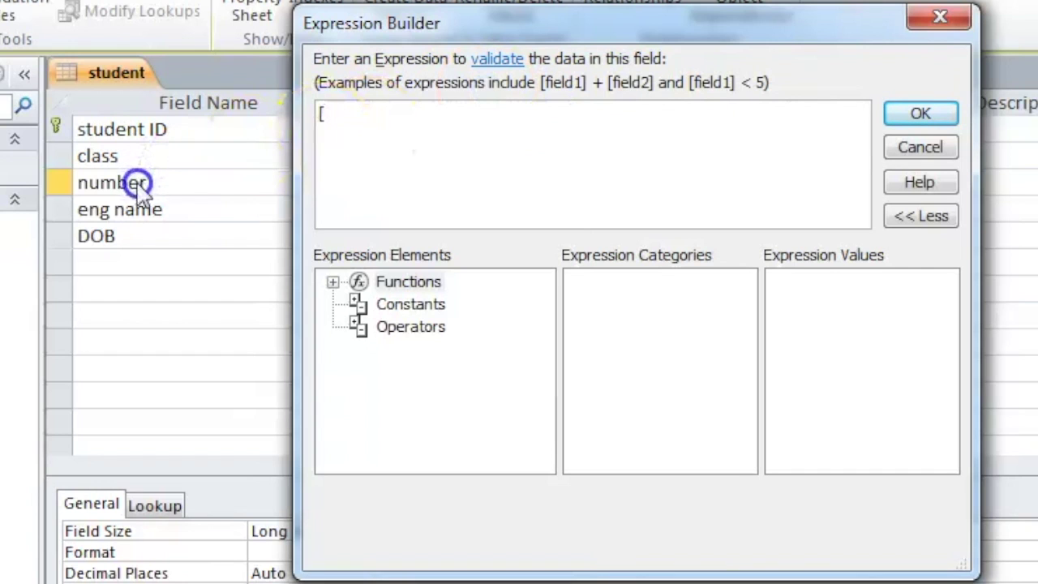
type("num")
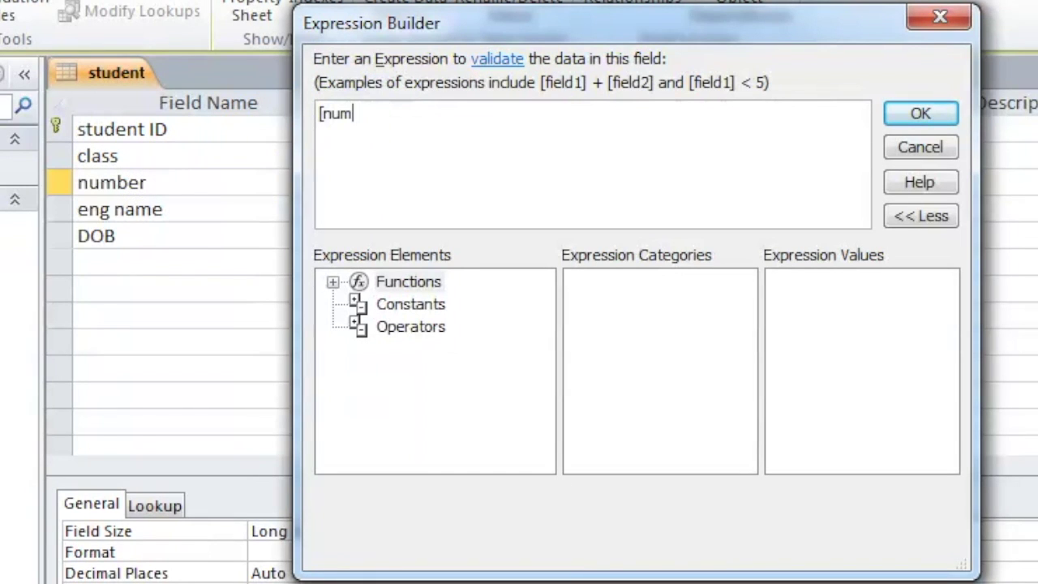
type("ber] <= 40")
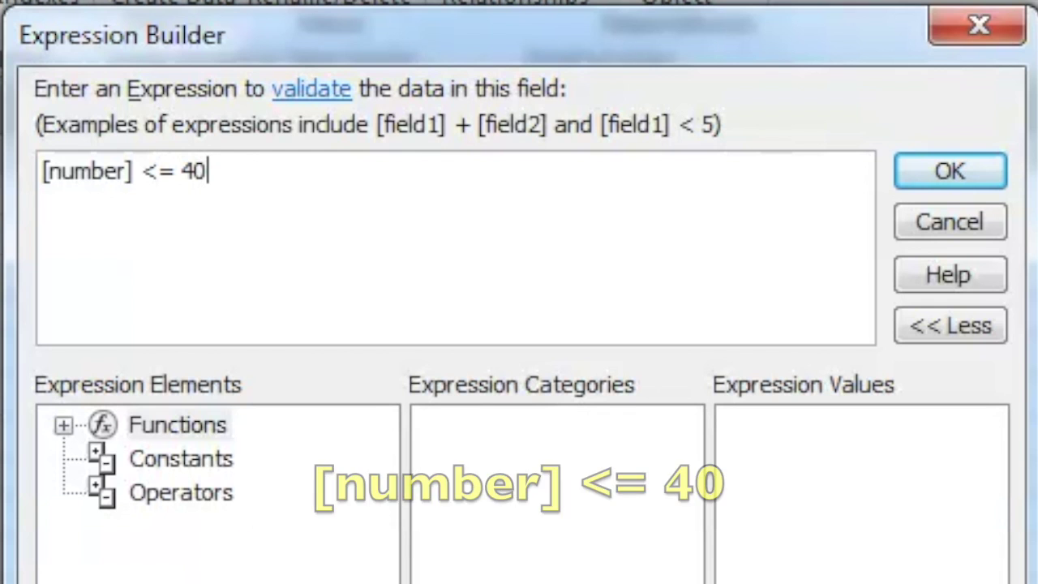
left_click_drag(444, 113, 333, 121)
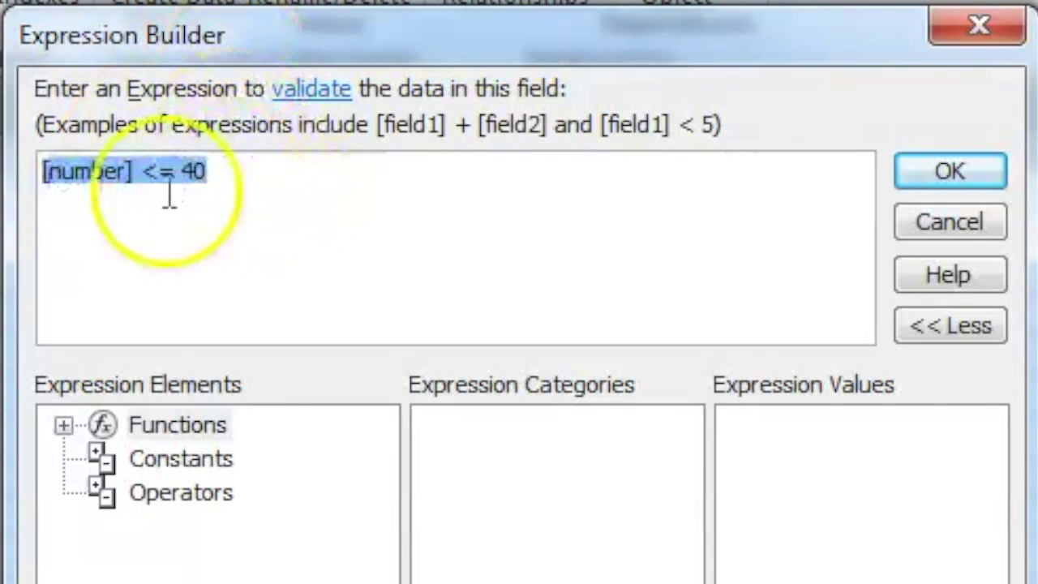
left_click(237, 172)
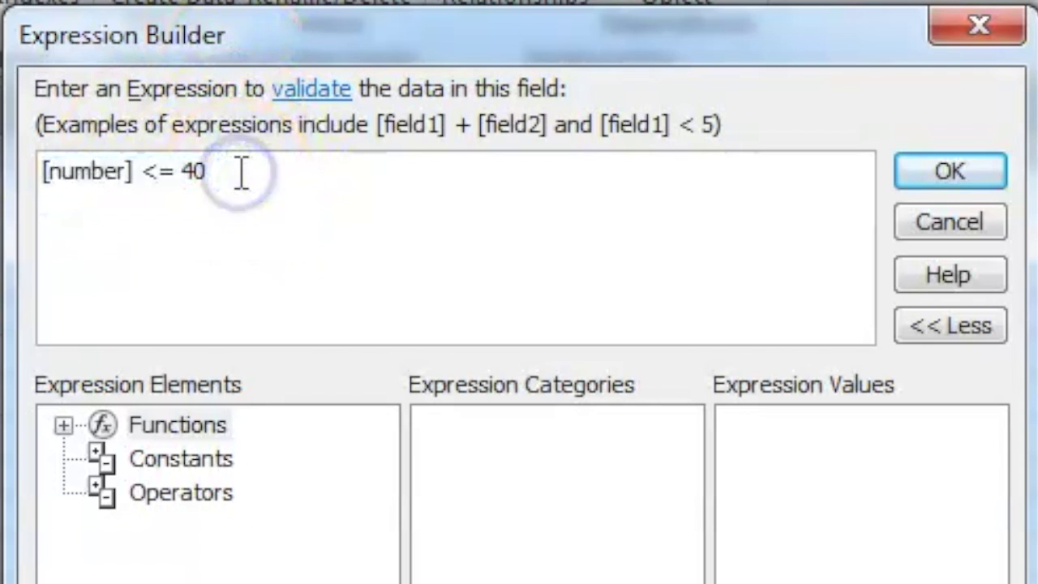
left_click(944, 183)
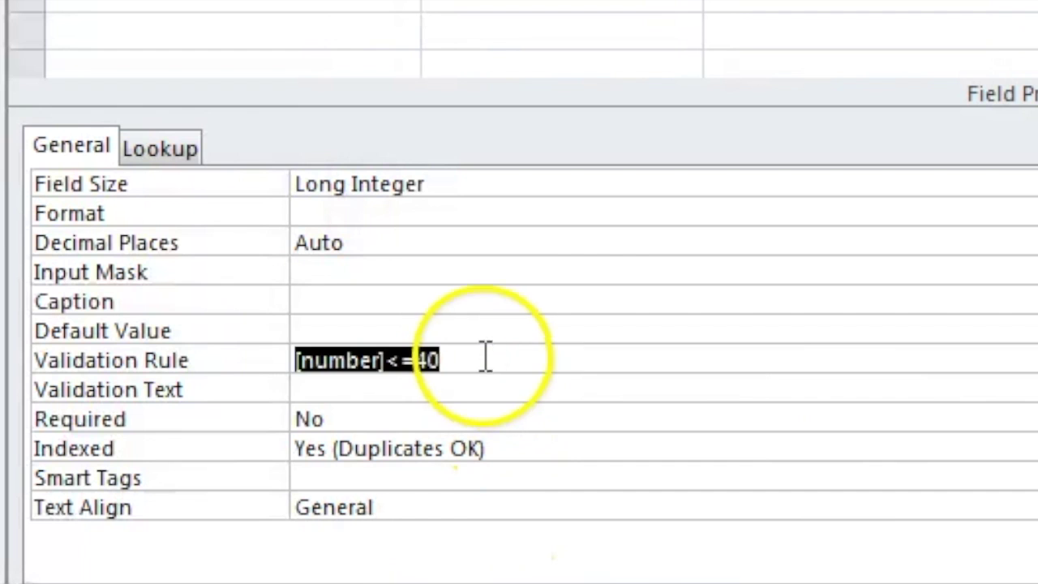
Step: Save the student table design and accept the data integrity check
left_click(484, 358)
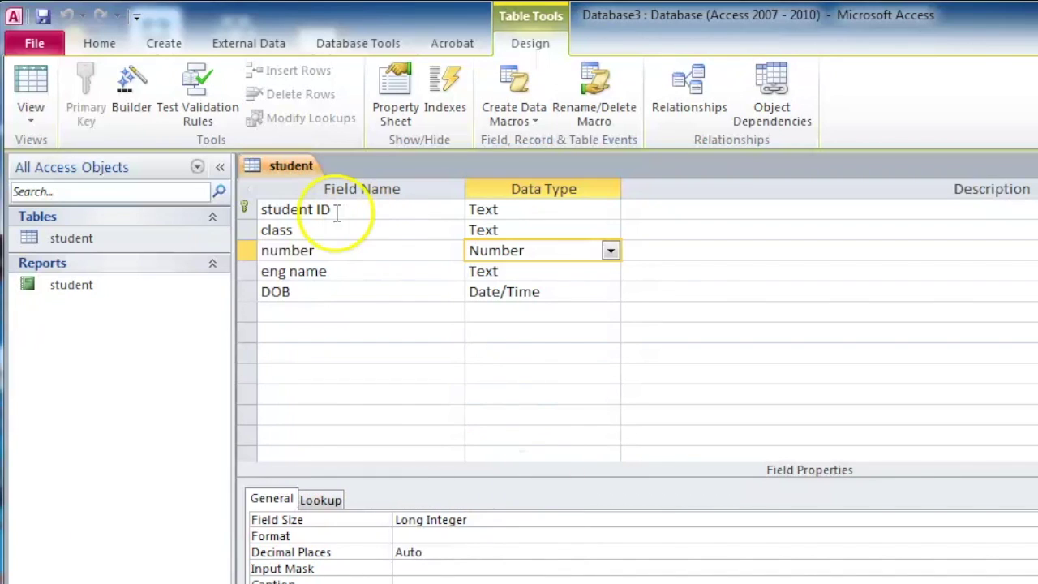
left_click(42, 14)
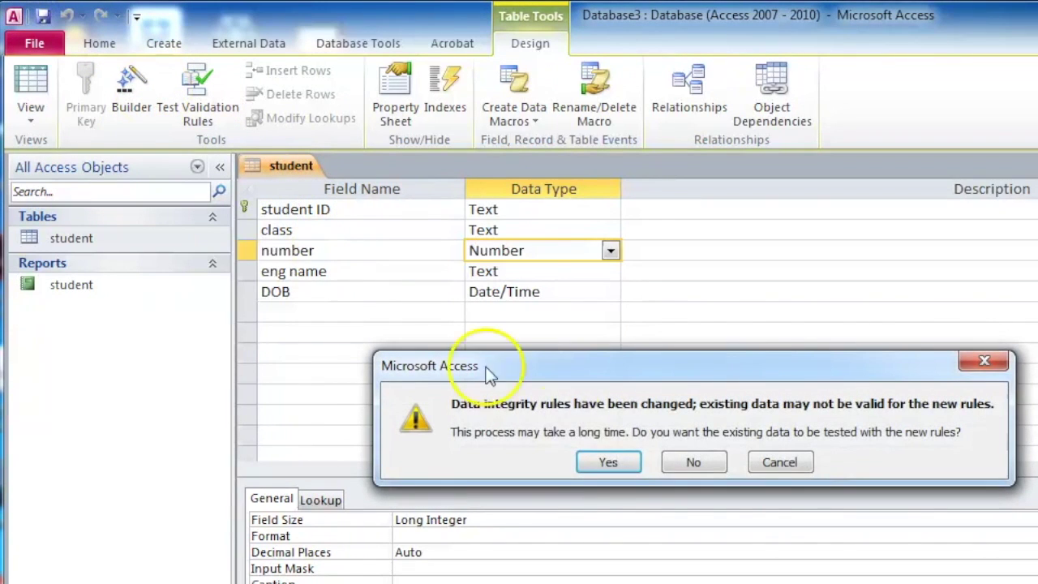
left_click(609, 462)
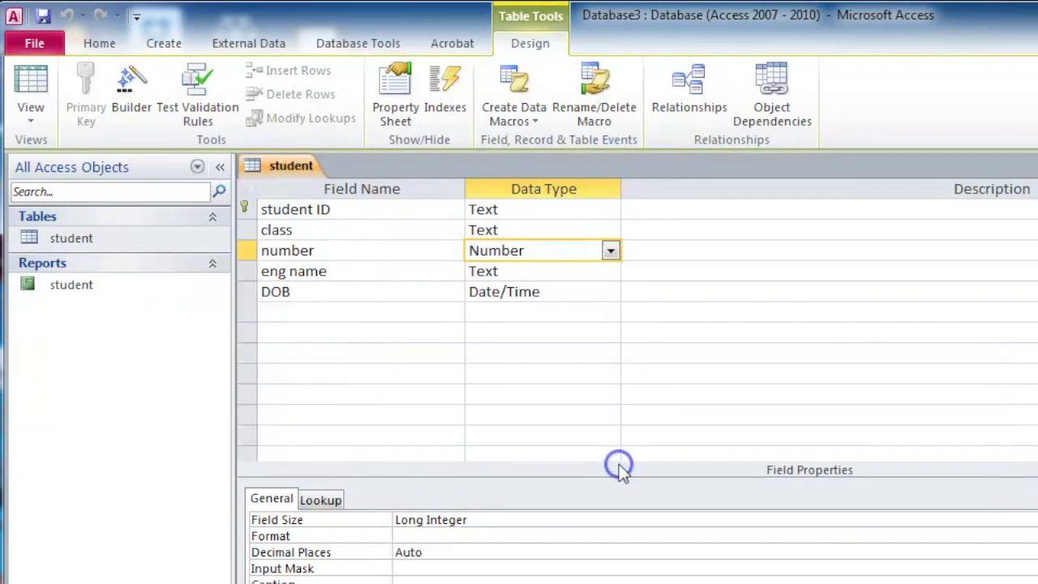
Step: Open the student datasheet, see 99 rejected in the last number cell, and enter -1
left_click(86, 236)
double_click(87, 235)
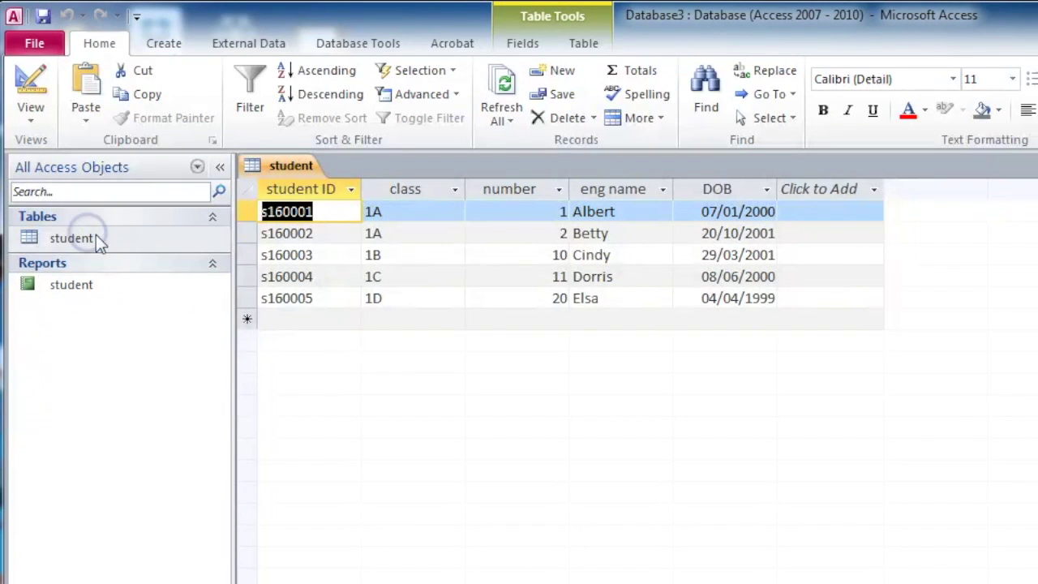
left_click(561, 298)
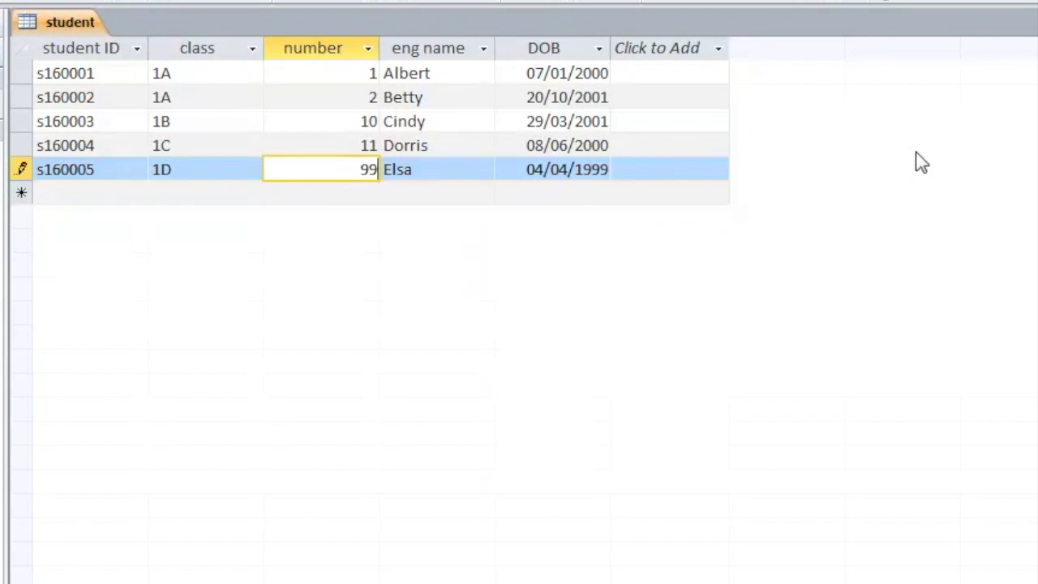
key("Return")
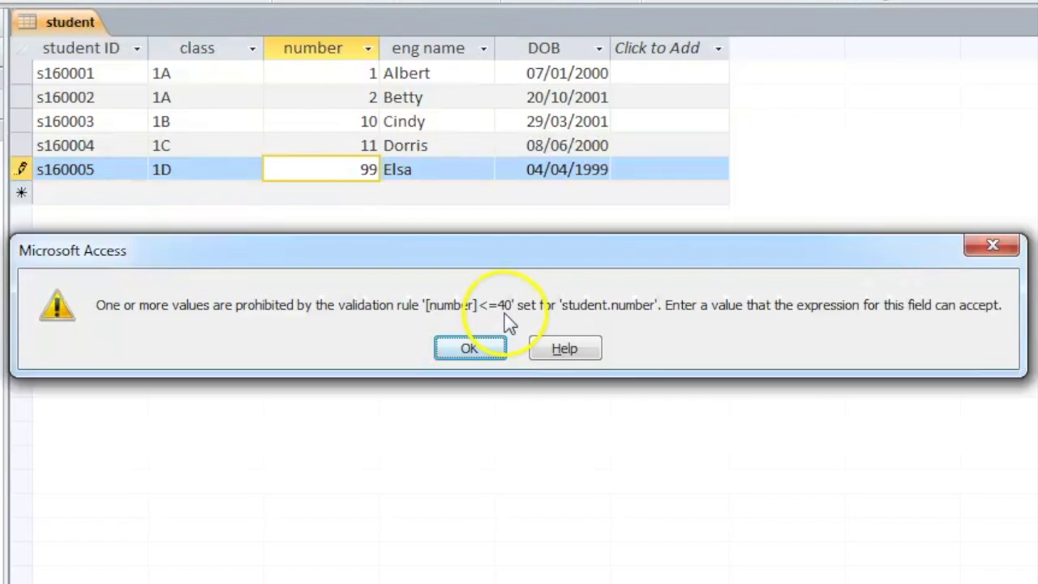
left_click(475, 348)
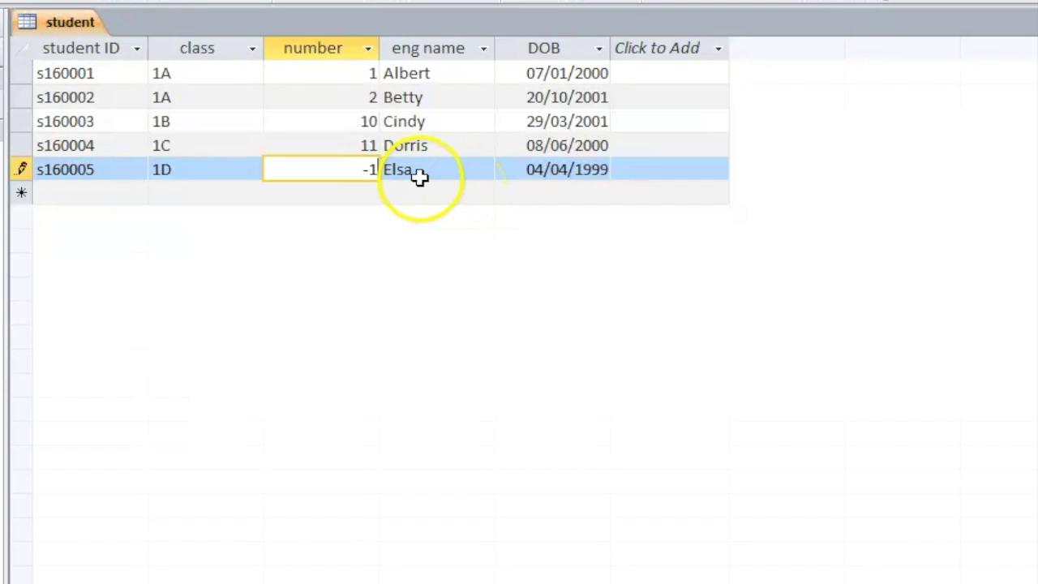
left_click(440, 173)
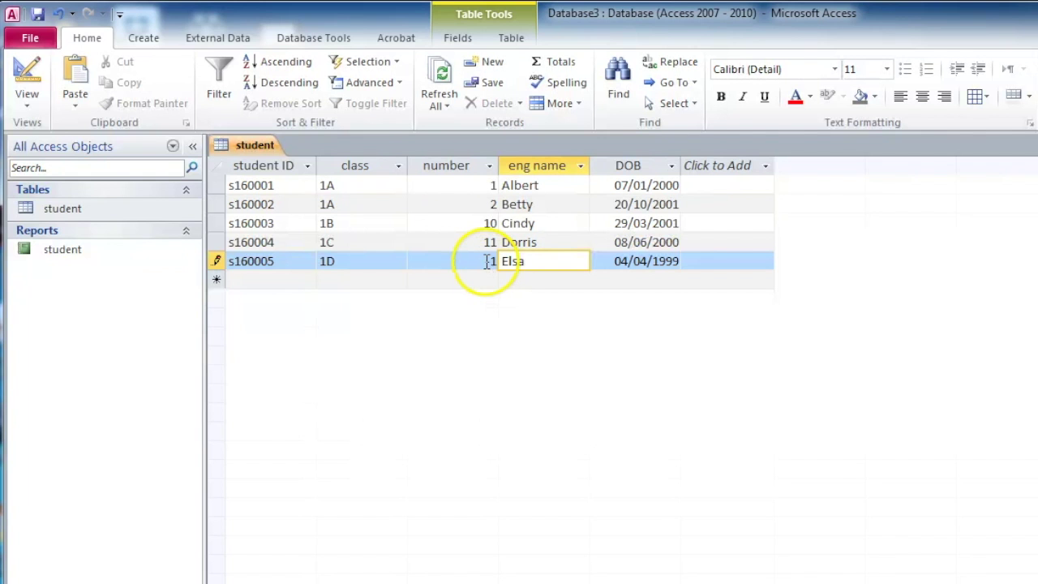
left_click(361, 170)
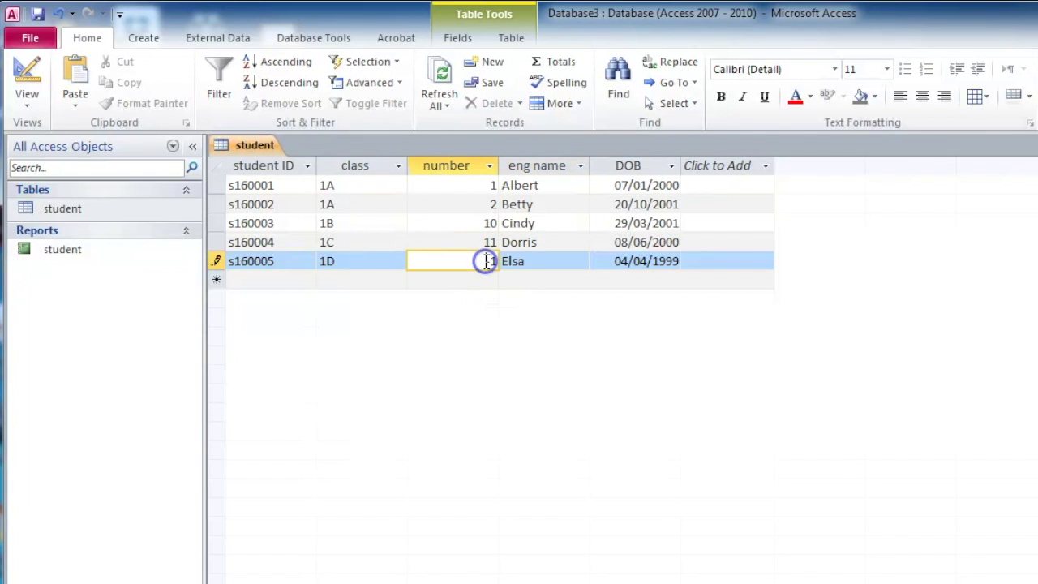
Step: In Design view, extend the validation rule to [number]<=40 And [number]>=1
left_click(26, 98)
left_click(99, 268)
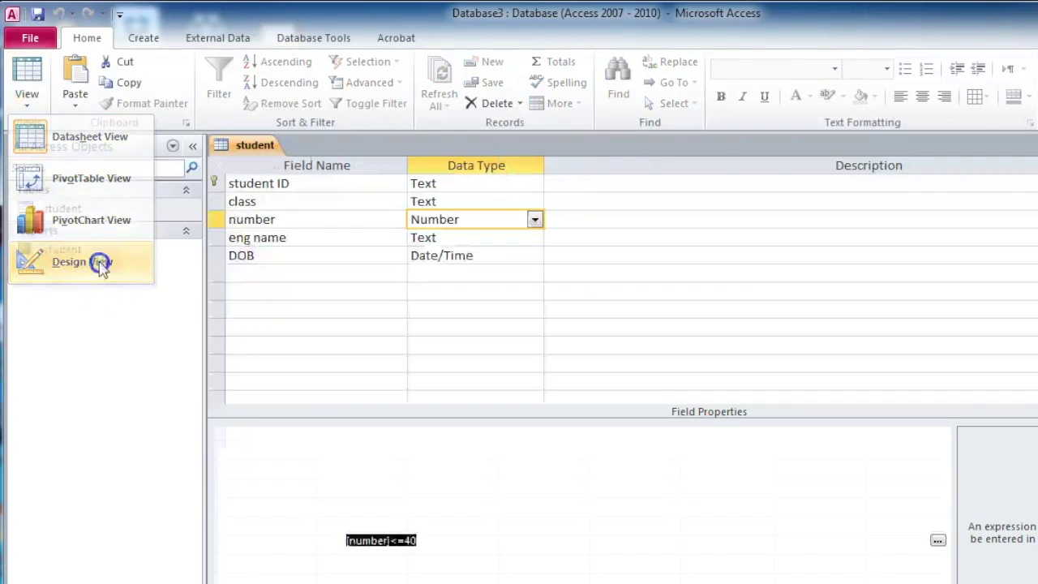
left_click(938, 541)
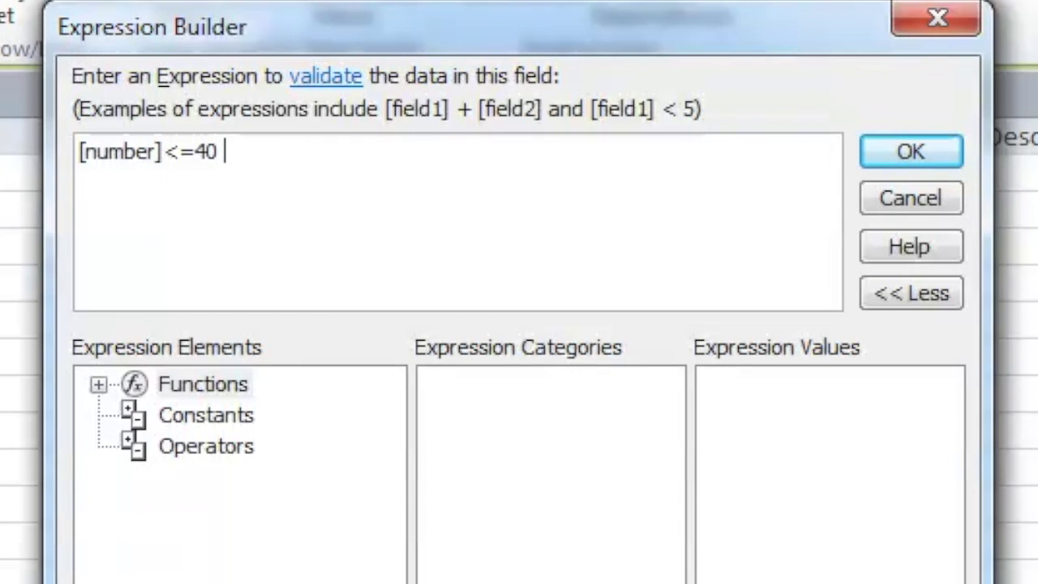
type("and")
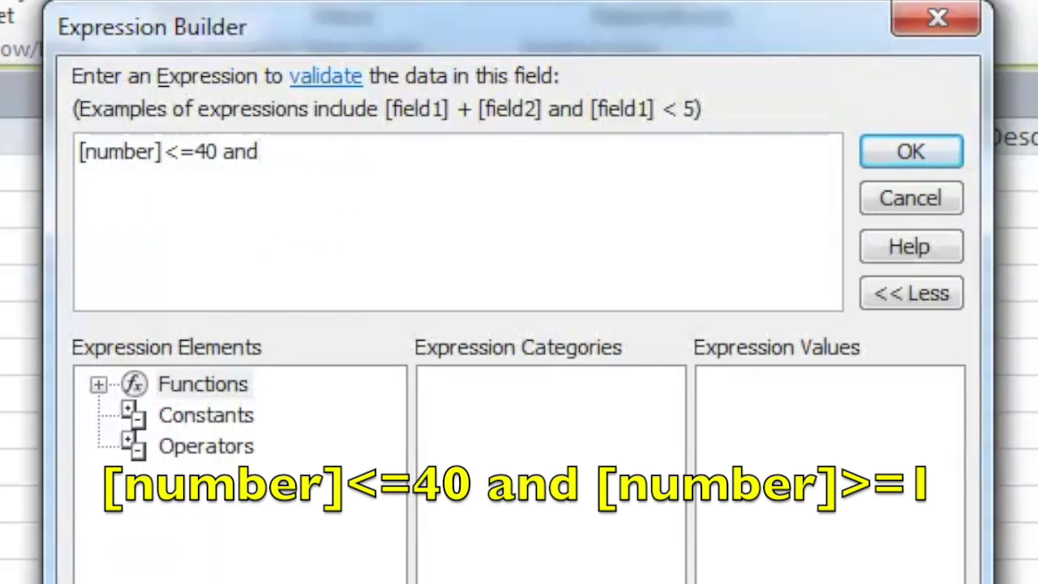
type(" [number] ")
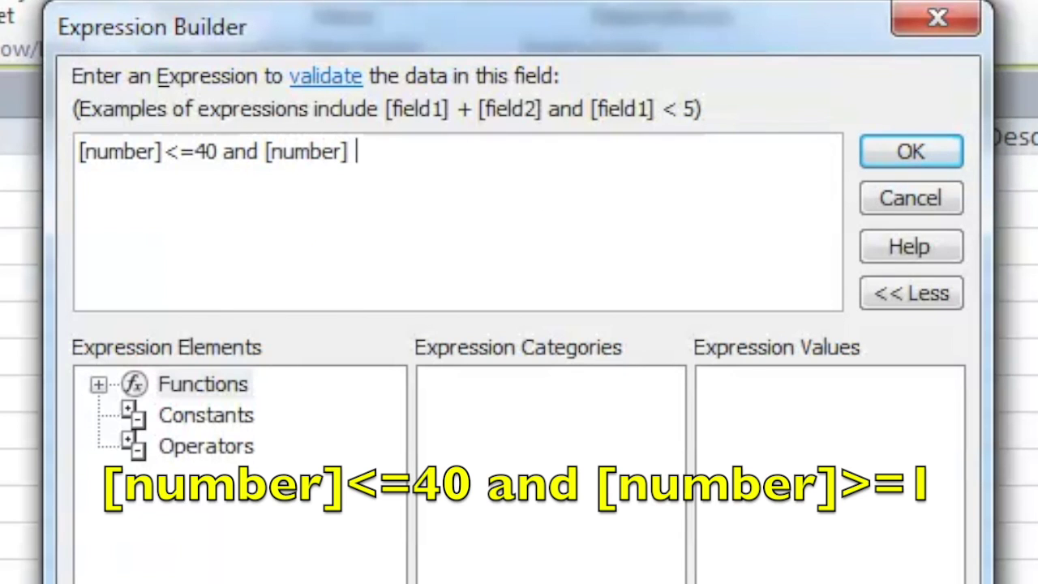
type(">= 1")
left_click(900, 154)
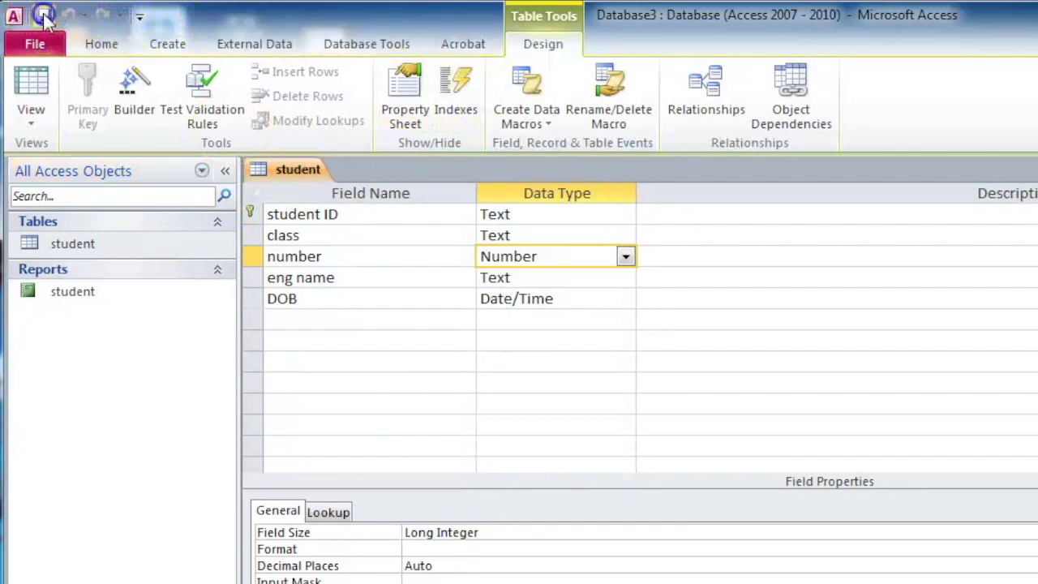
Step: Save the design, keeping the rule despite existing violations, and reopen the student datasheet
left_click(43, 15)
left_click(623, 475)
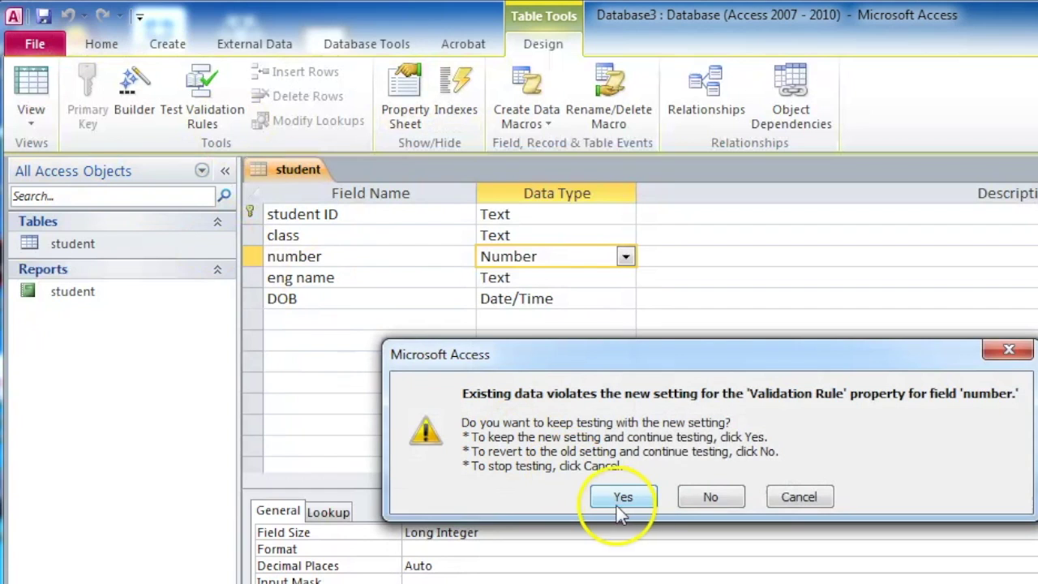
left_click(616, 496)
double_click(70, 243)
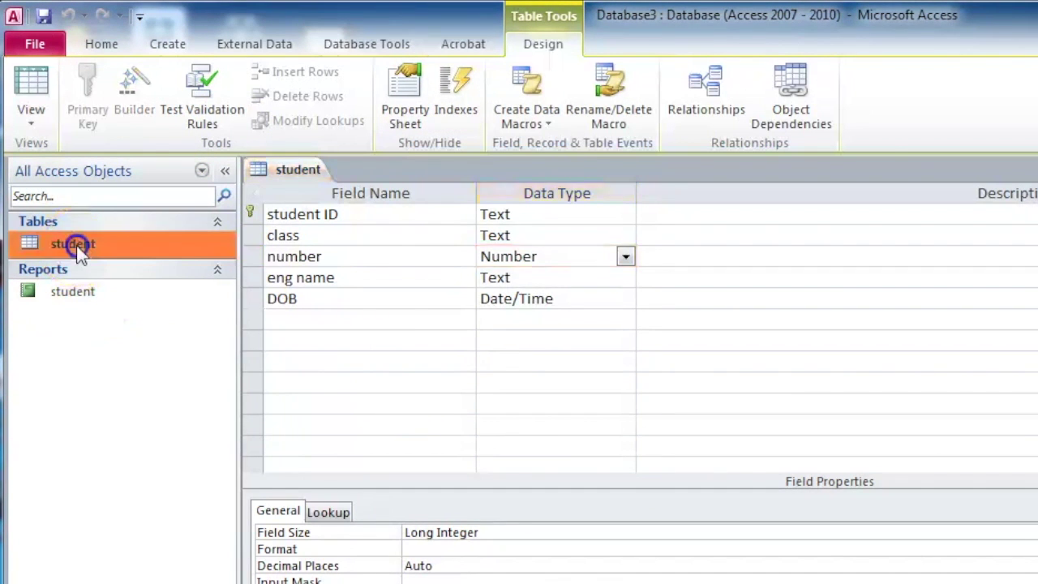
Step: Enter -3 as the last record's number and dismiss the validation error
left_click(571, 307)
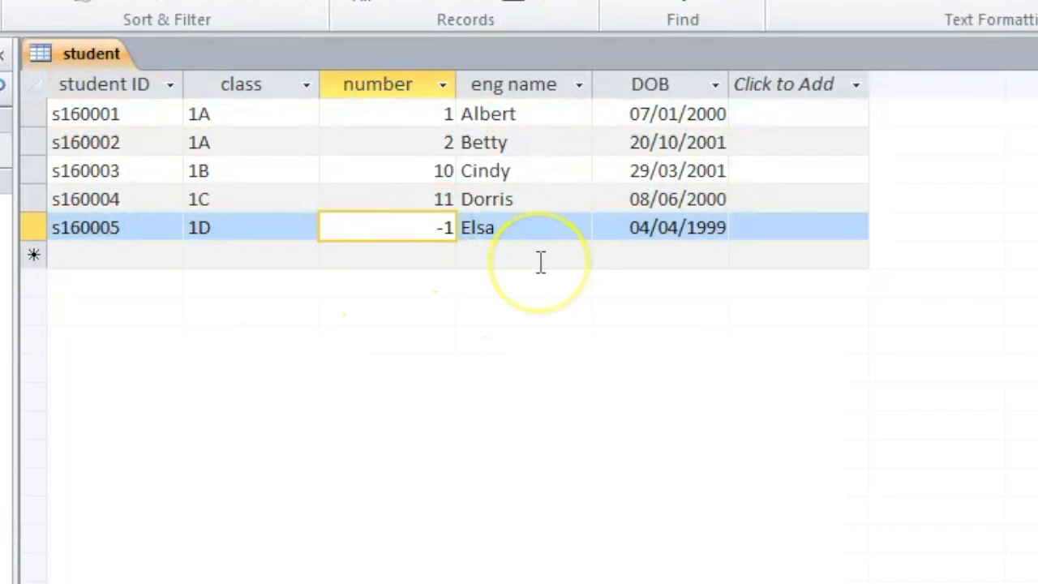
key("Tab")
key("shift+Tab")
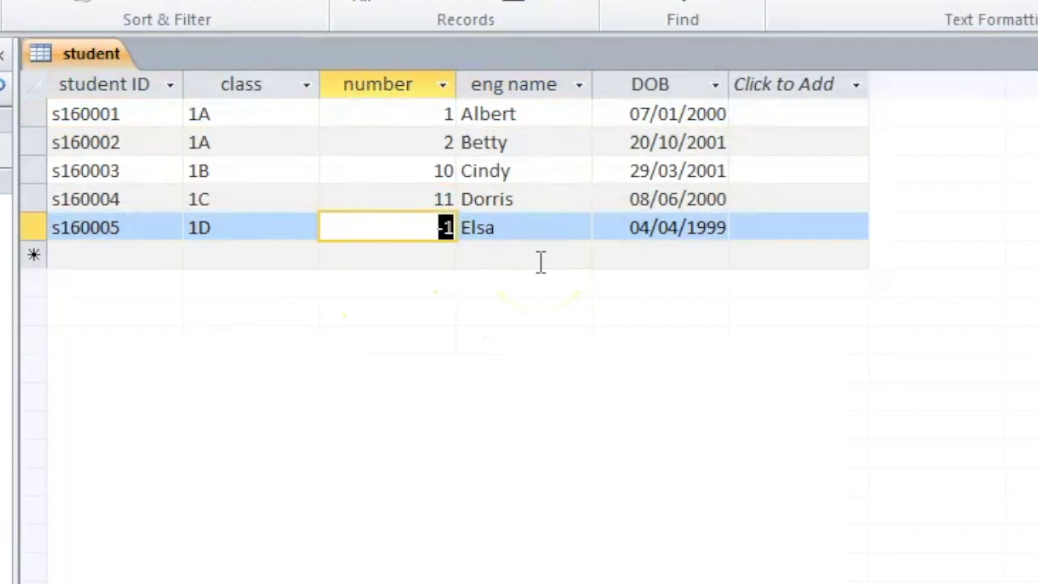
type("-")
key("Tab")
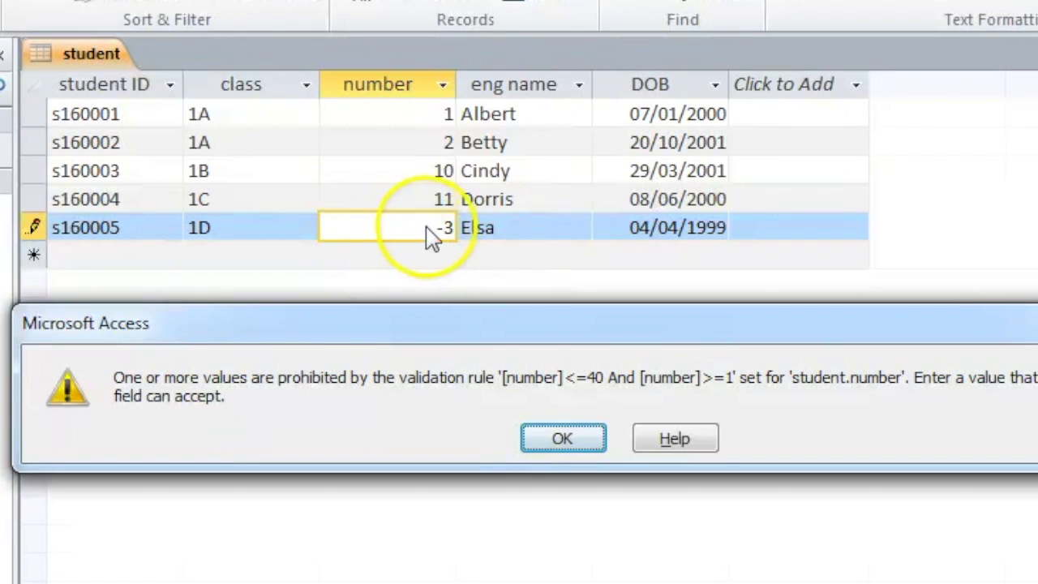
left_click(559, 439)
Step: Replace -3 with 0 and dismiss the resulting validation error
left_click_drag(425, 232, 475, 239)
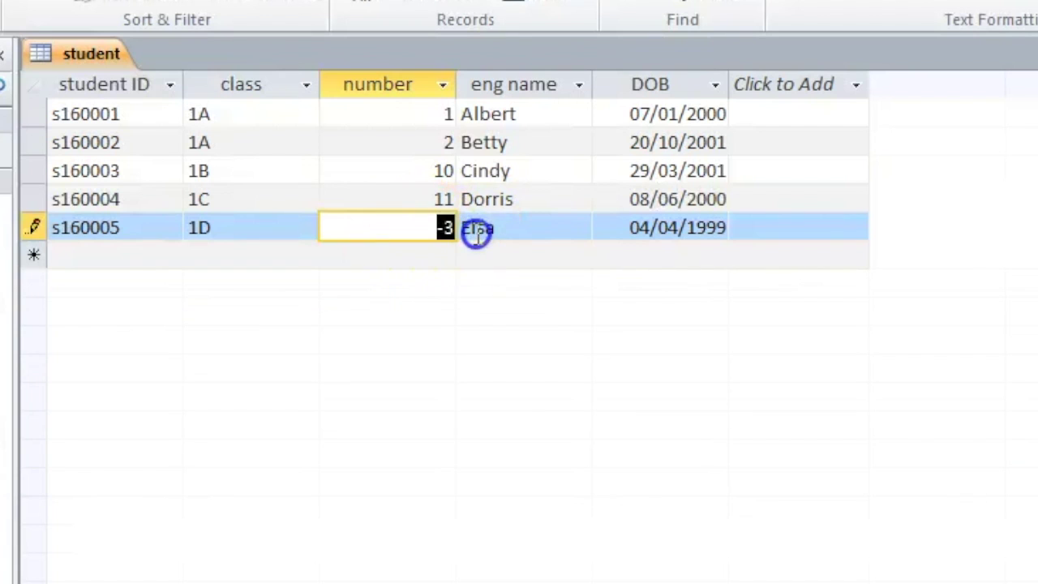
type("0")
left_click(476, 242)
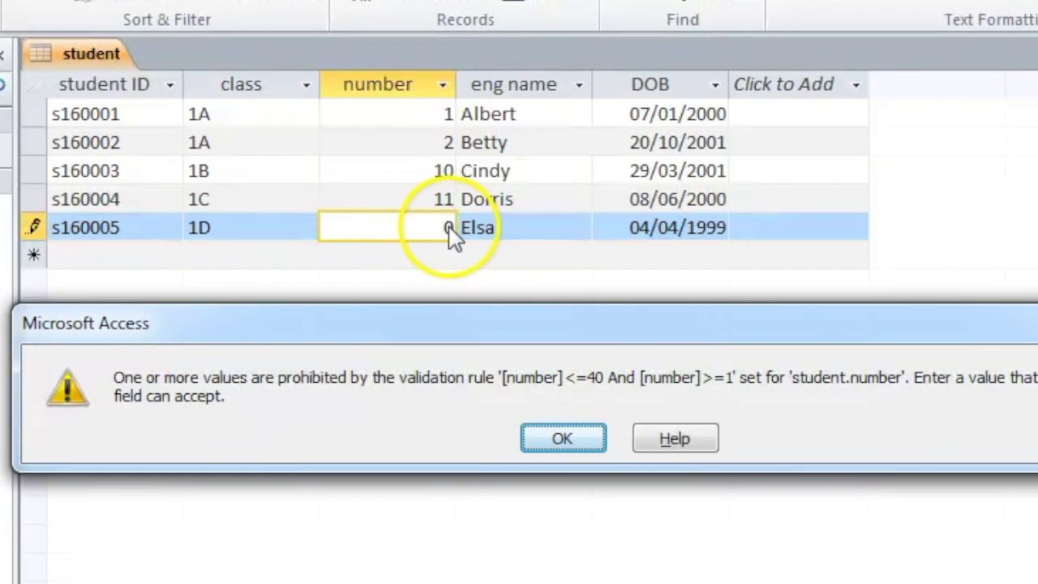
left_click(447, 229)
left_click(562, 439)
Step: Replace the rejected 0 with 1 and move to the name field
left_click_drag(417, 222, 468, 225)
type("1")
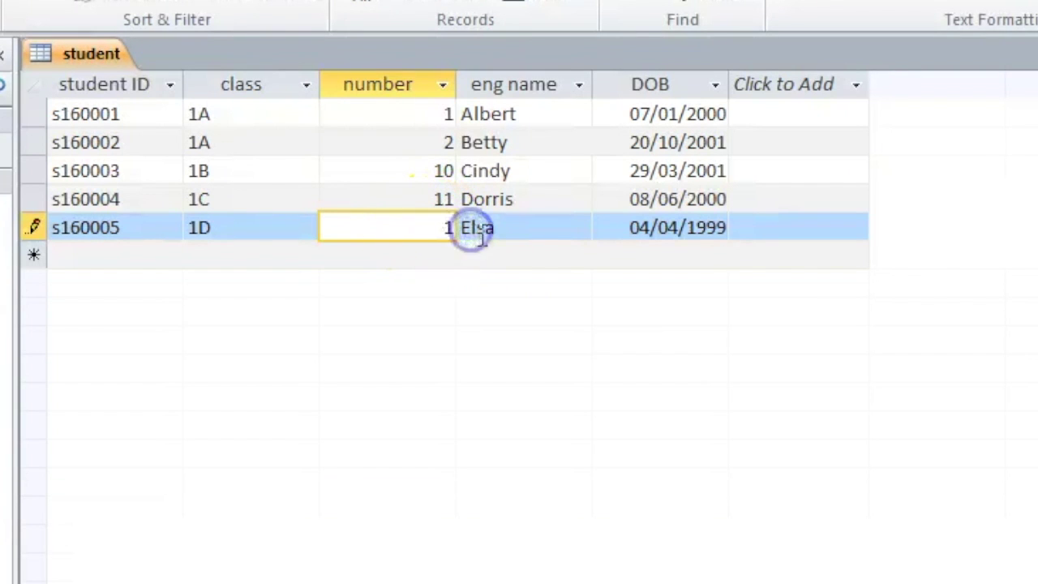
left_click(523, 225)
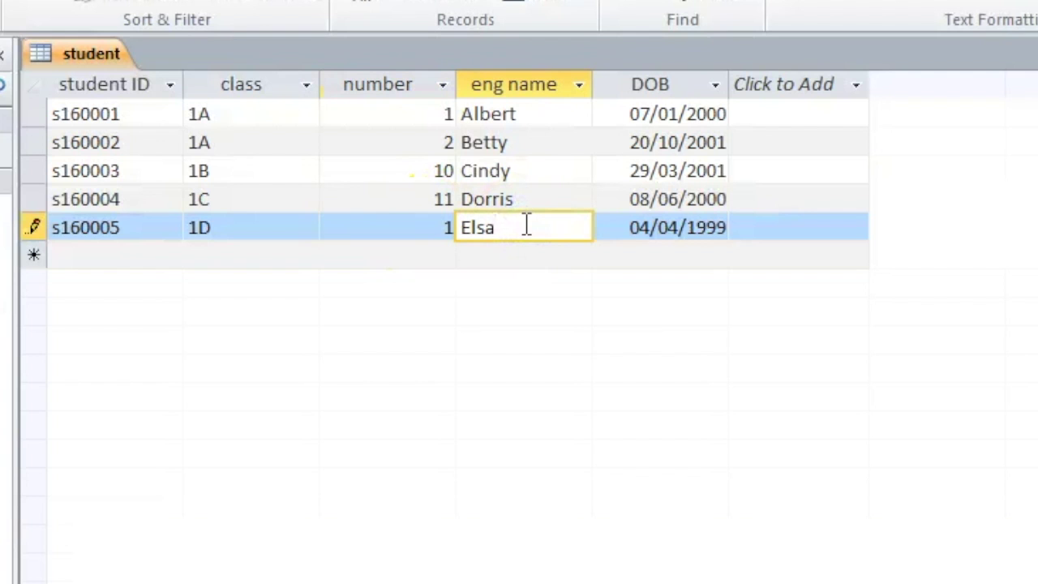